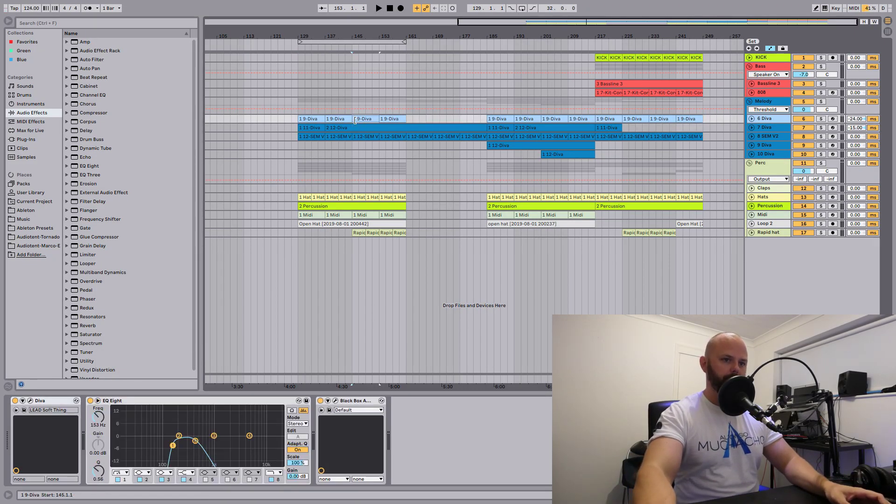
Listen to the arrangement from bar 145, select the 6 Diva clip there, and stop playback.
key("space")
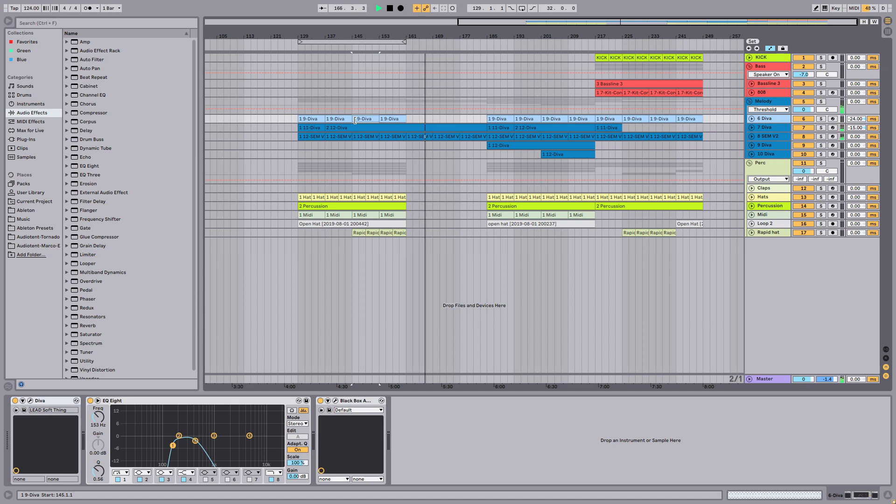
left_click(356, 119)
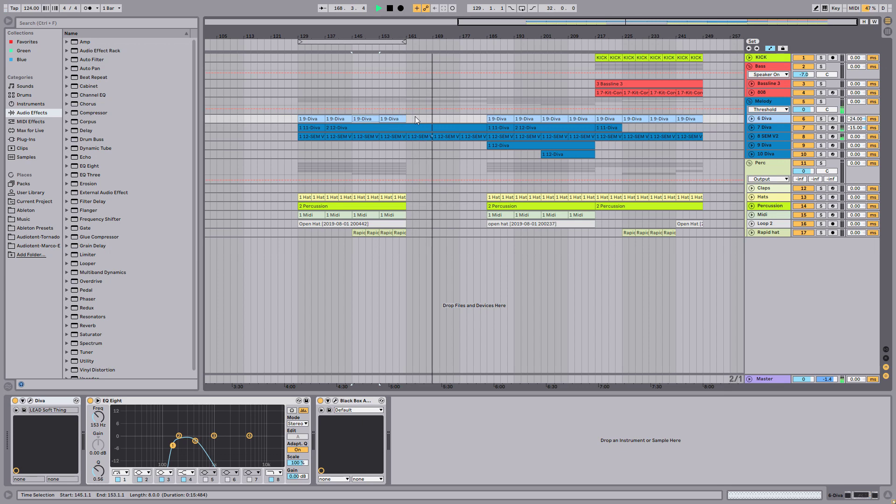
key("space")
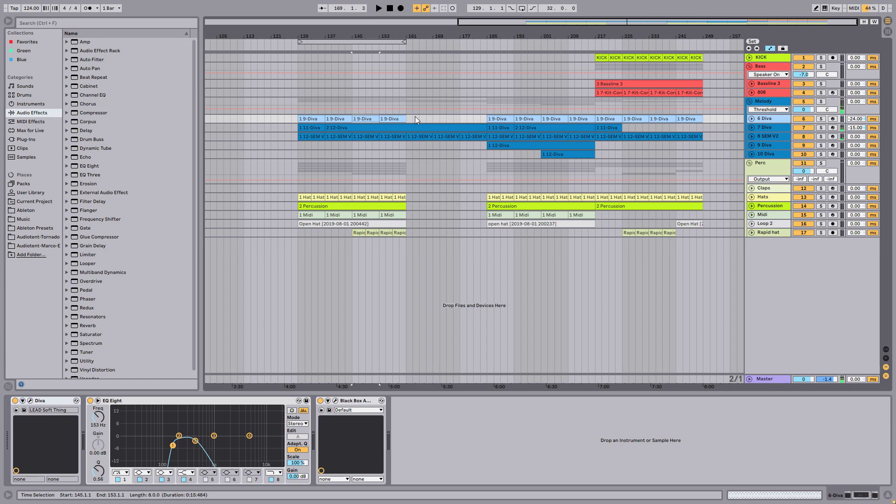
Solo and expand the 6 Diva track, select its first clip at bar 129, and open its Diva synth.
left_click(821, 119)
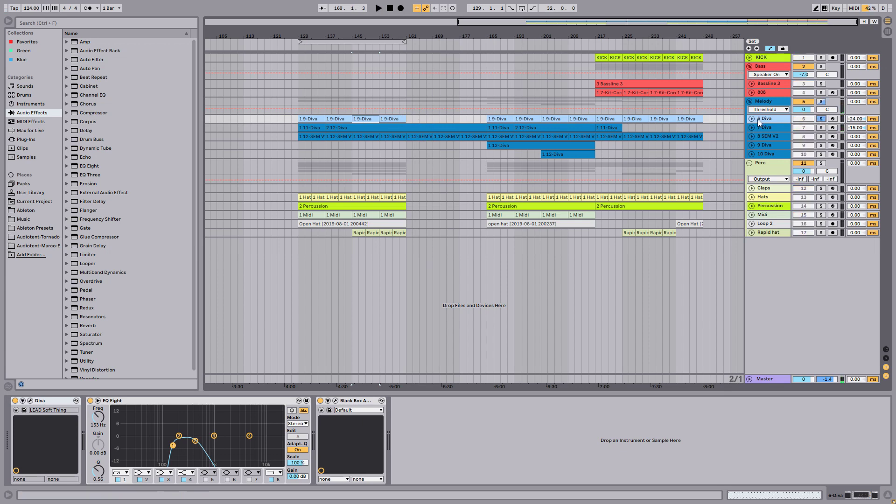
left_click(752, 119)
left_click(315, 116)
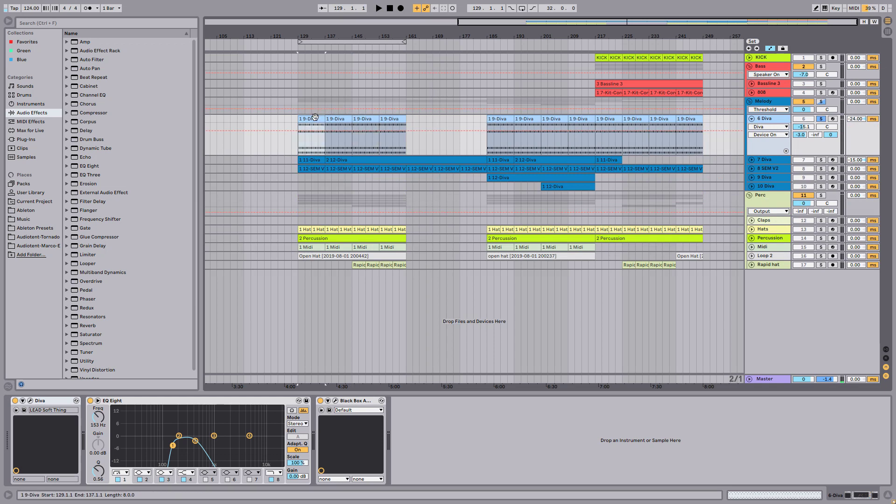
left_click(30, 400)
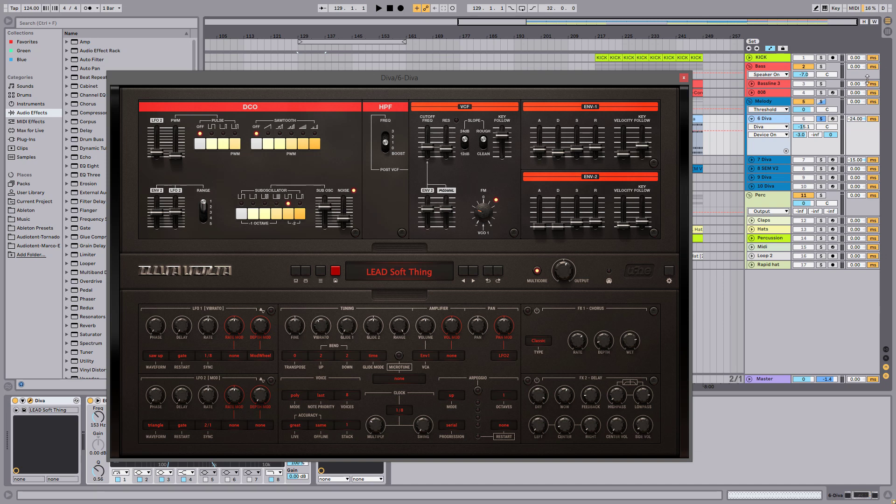
Play the 6 Diva part dry with its A and C sends at -inf while raising Diva's VCF cutoff.
key("space")
left_click_drag(802, 136, 802, 173)
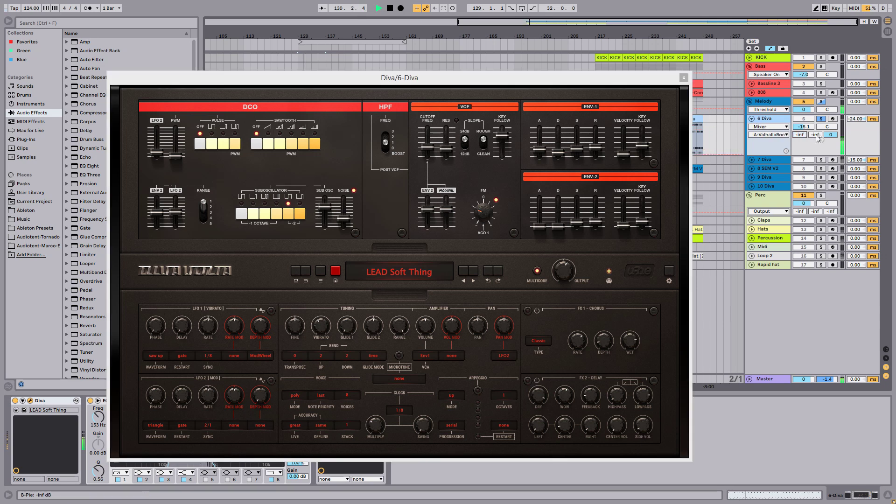
left_click_drag(830, 134, 830, 159)
left_click_drag(427, 147, 430, 112)
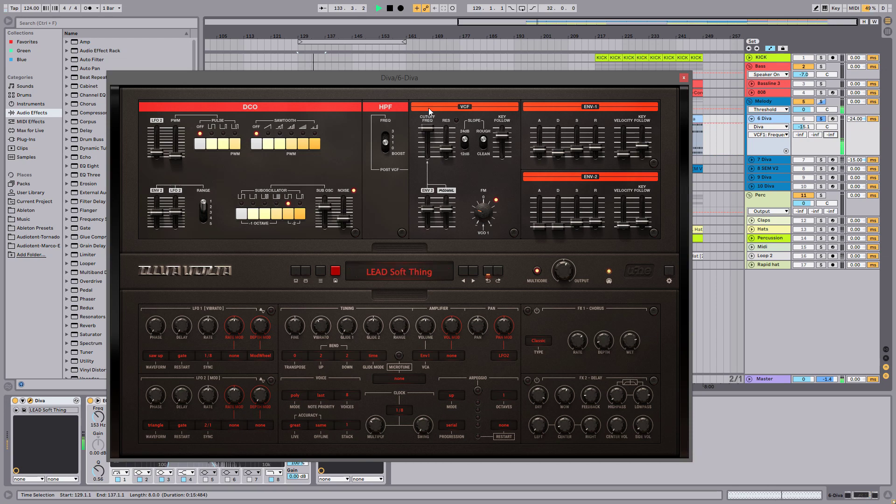
left_click_drag(425, 82, 412, 48)
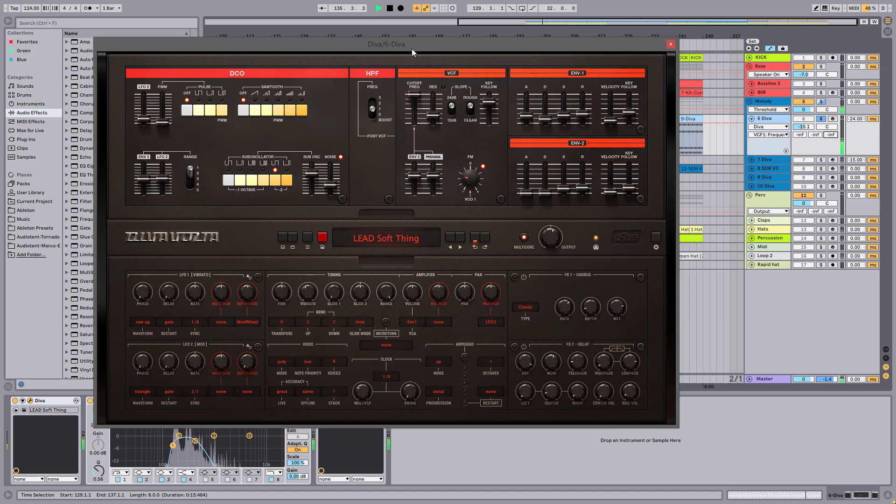
key("space")
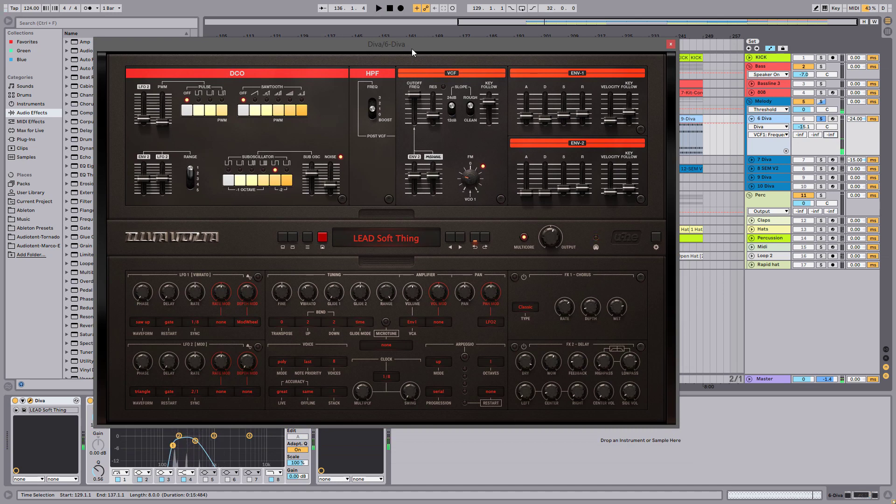
Set the 6 Diva track's send C to 0 dB and send A to -3 dB.
left_click(831, 135)
type("0")
key("Return")
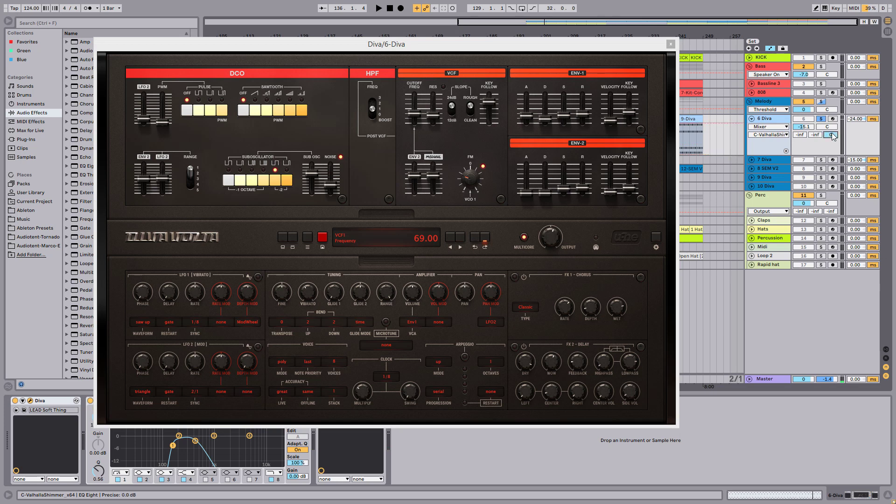
left_click(800, 136)
type("-3")
key("Return")
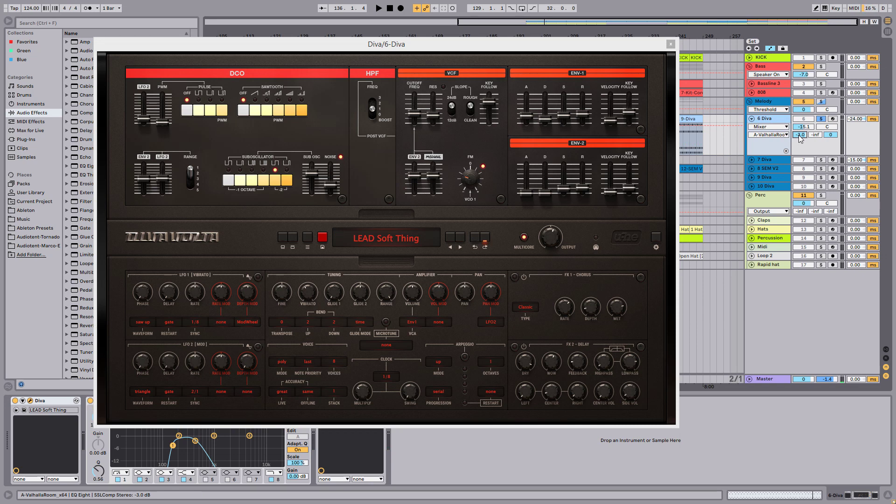
In Session View, close Diva and inspect the ValhallaRoom reverb settings on return track A.
key("Tab")
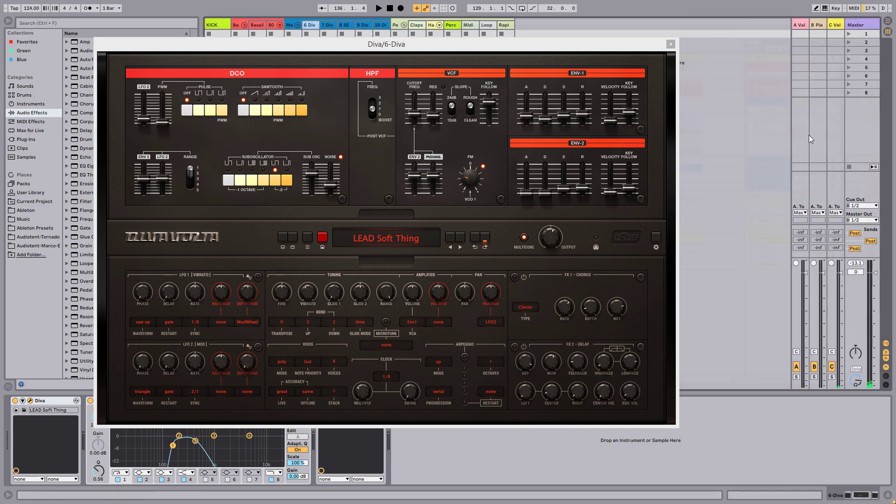
left_click(805, 27)
left_click(671, 44)
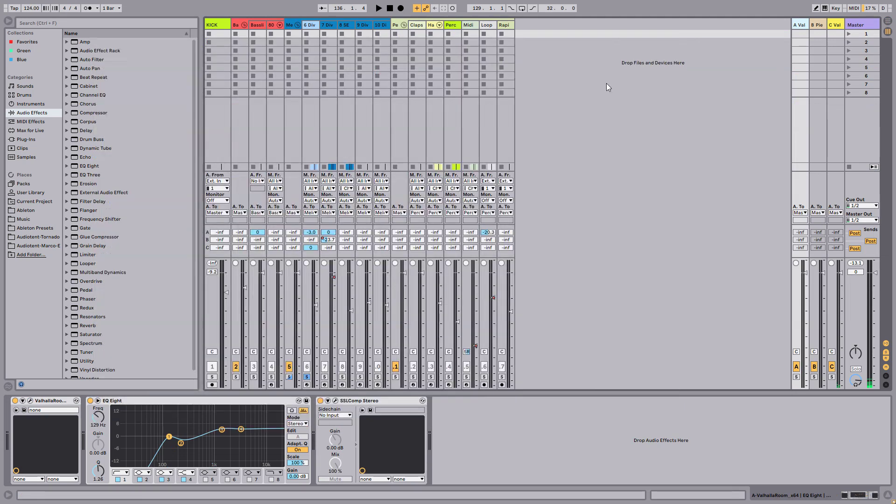
left_click(30, 401)
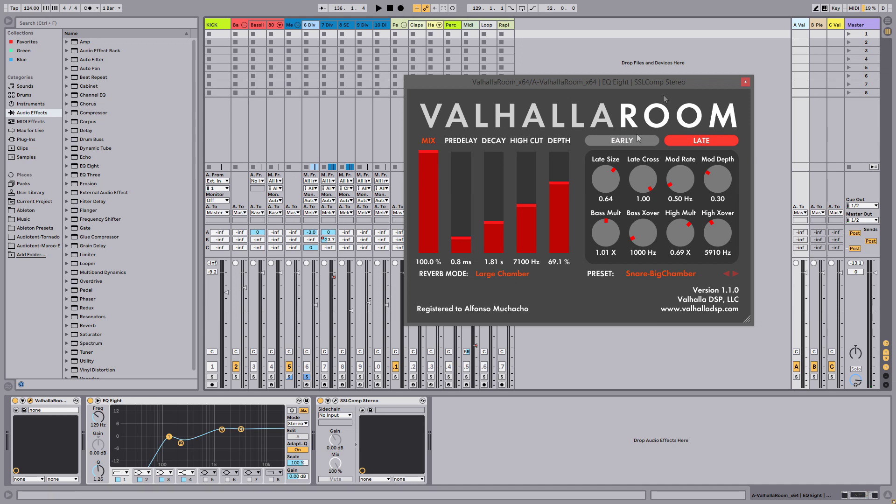
left_click(745, 82)
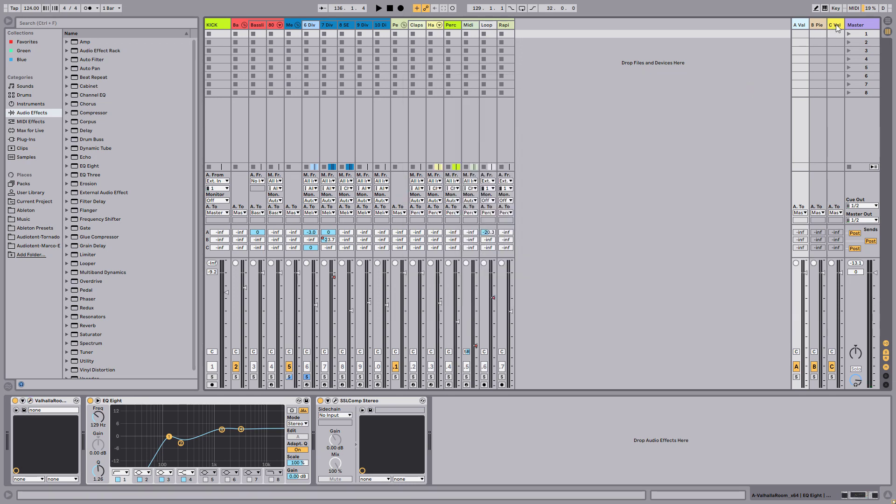
Inspect the ValhallaShimmer reverb on return C and audition that return in solo, leaving it unsoloed with the plugin closed.
left_click(836, 27)
left_click(30, 401)
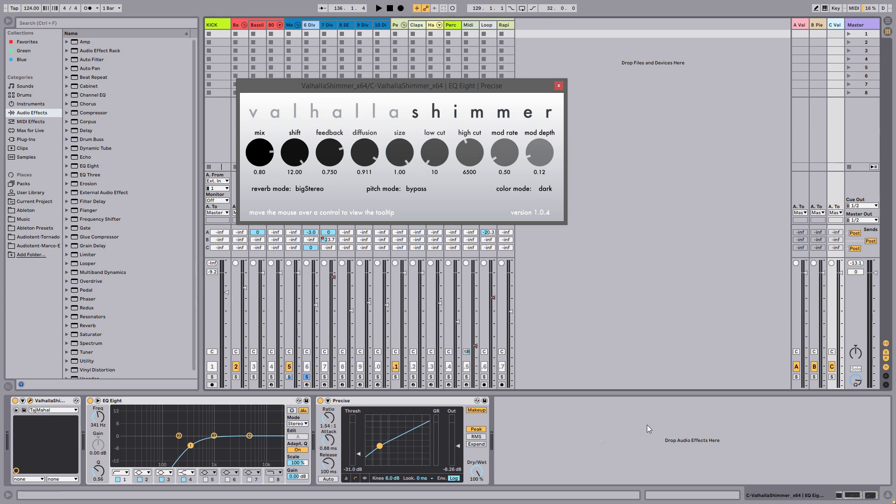
left_click(833, 377)
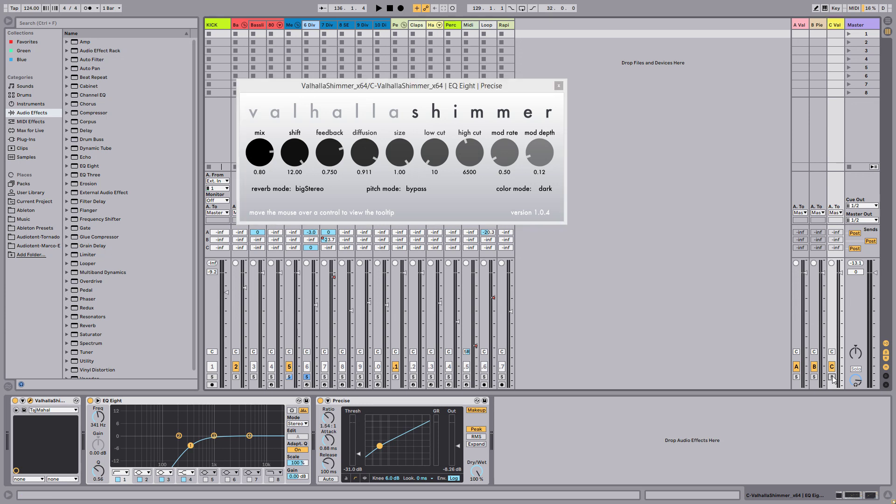
key("space")
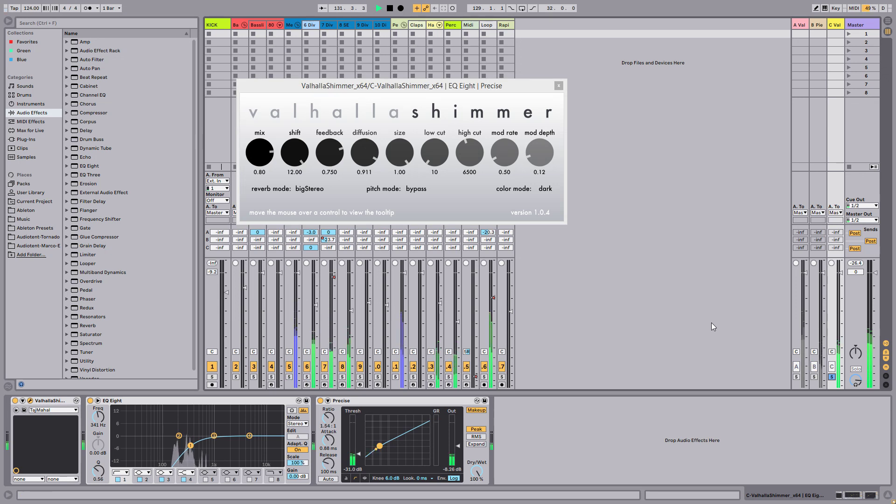
left_click(832, 376)
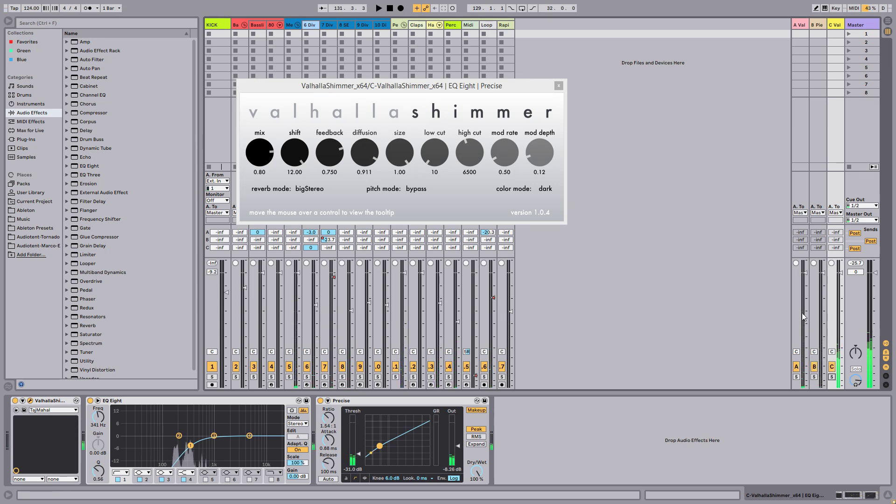
left_click(558, 87)
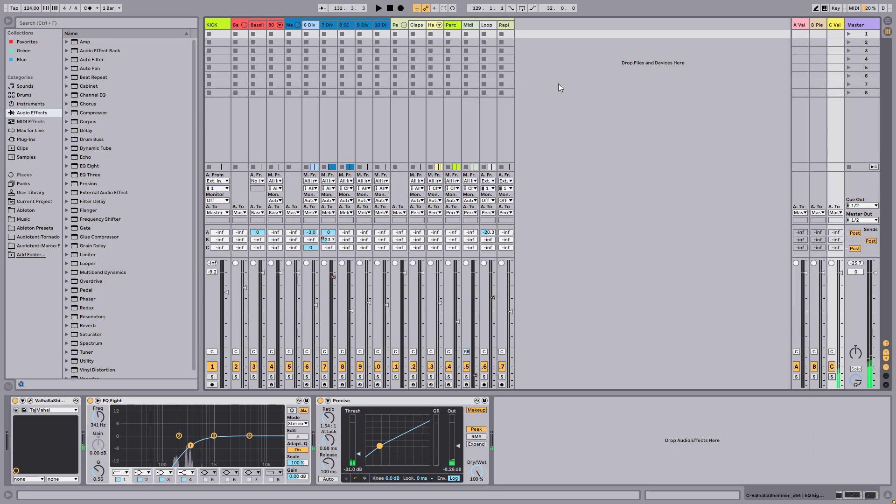
Back in Arrangement View, collapse 6 Diva, expand and solo 7 Diva, and select its first clip at bar 129.
key("Tab")
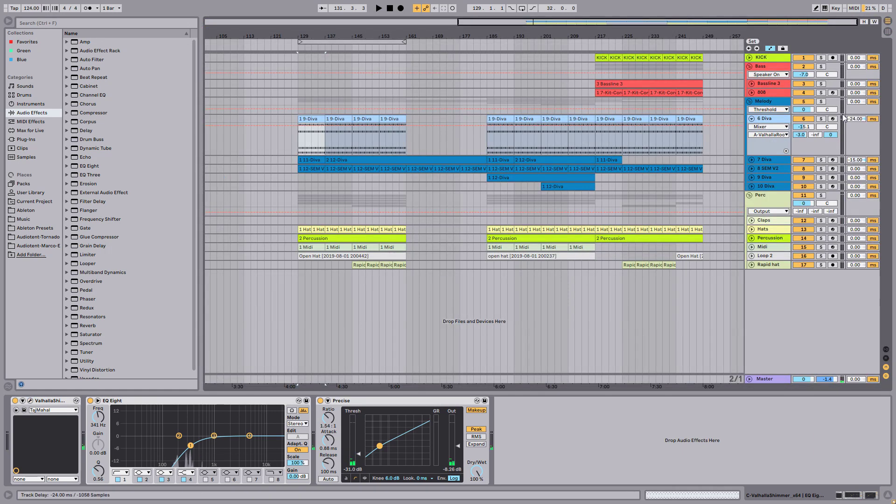
left_click(751, 118)
left_click(751, 128)
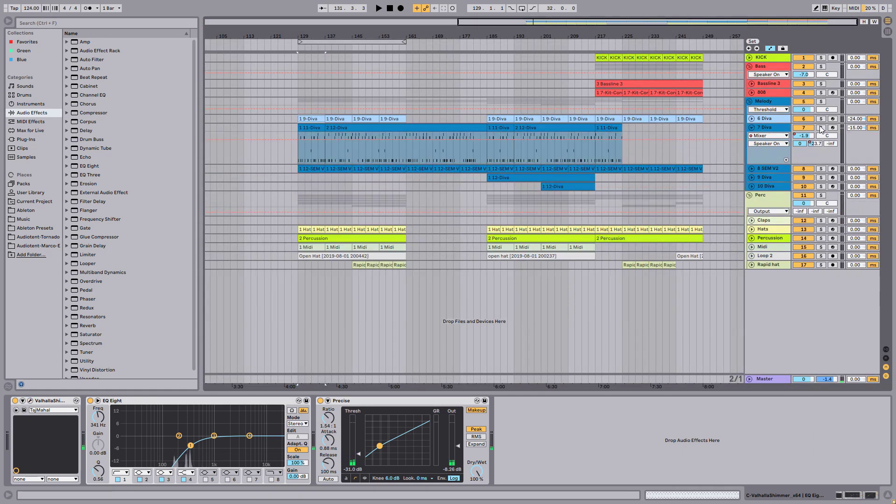
left_click(821, 128)
left_click(314, 128)
Play the first 7 Diva clip and view its notes in an enlarged note editor.
key("space")
double_click(317, 126)
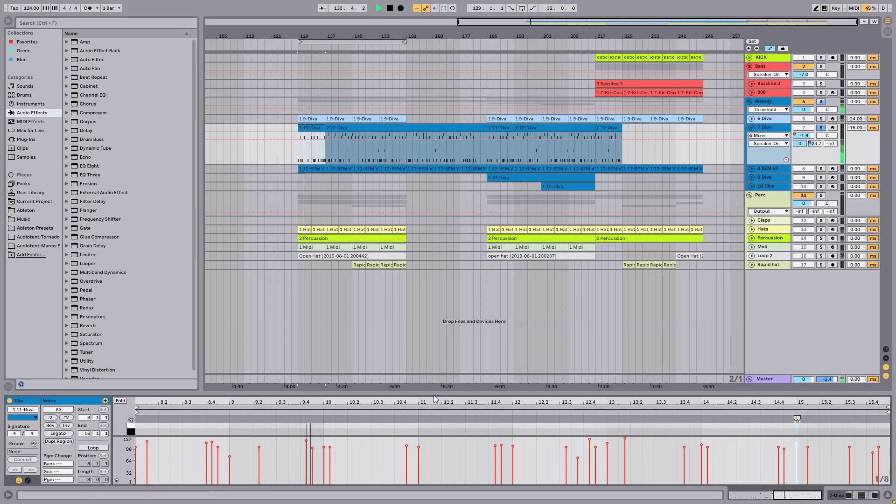
left_click_drag(434, 398, 403, 153)
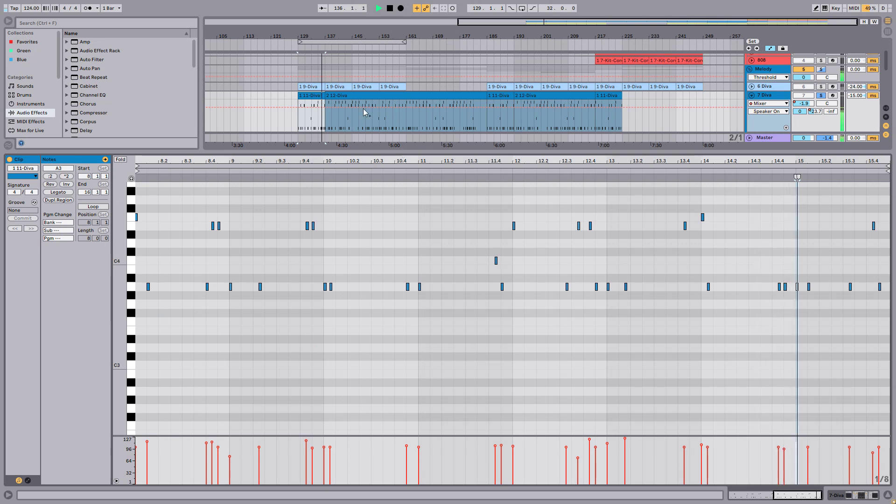
Stop playback and inspect the HS Strumpet patch in the 7 Diva track's synth, leaving its window closed.
left_click(777, 99)
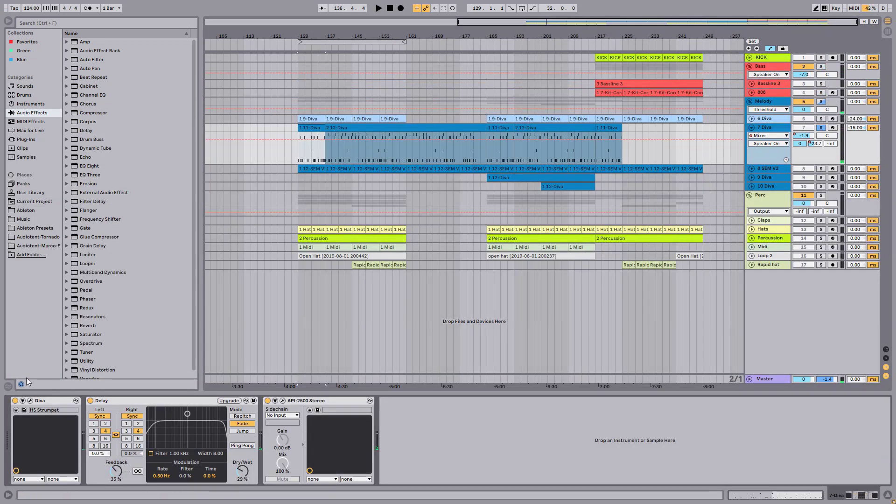
left_click(30, 401)
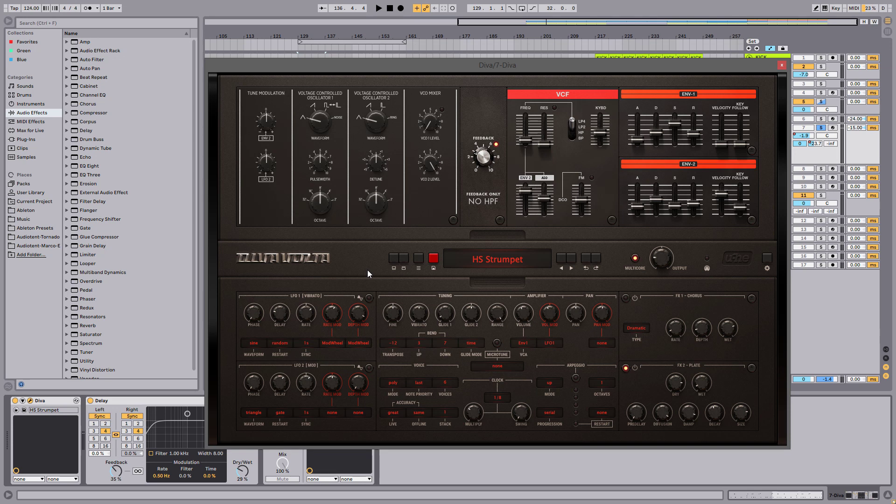
left_click(782, 65)
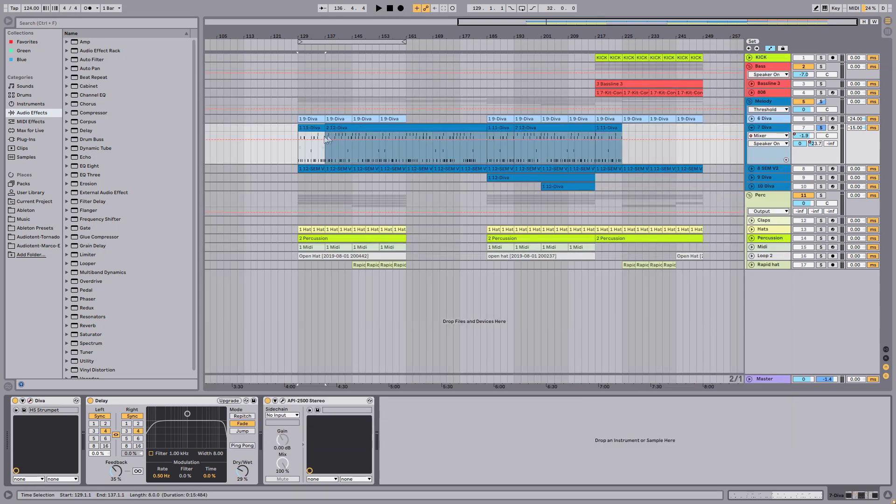
Examine the notes of the first and second 7 Diva clips, fitting the second clip's view to its used key range.
double_click(310, 126)
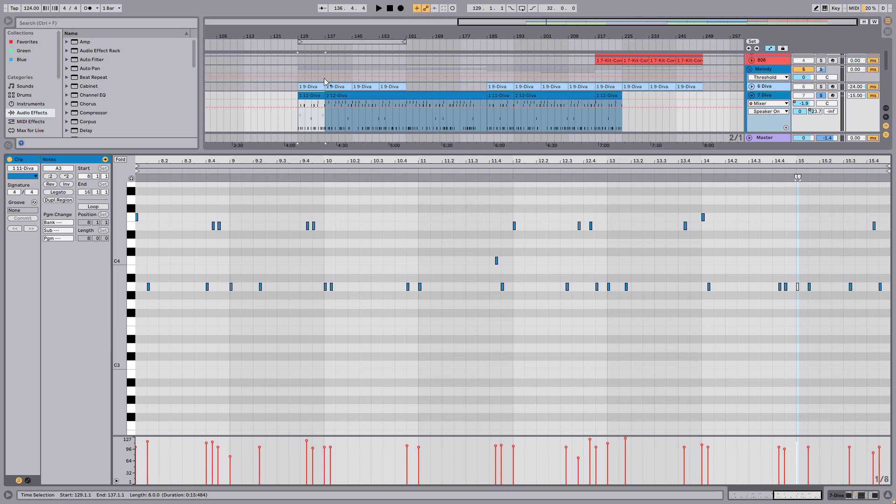
left_click(377, 92)
double_click(376, 92)
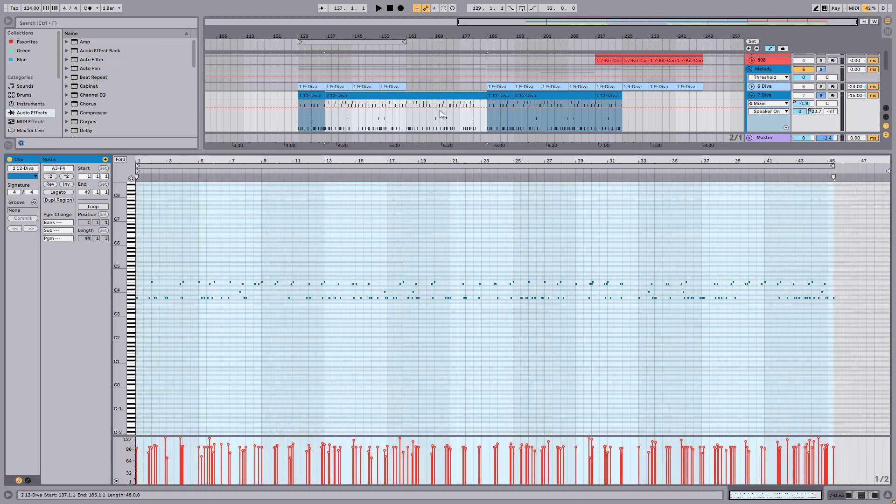
double_click(124, 286)
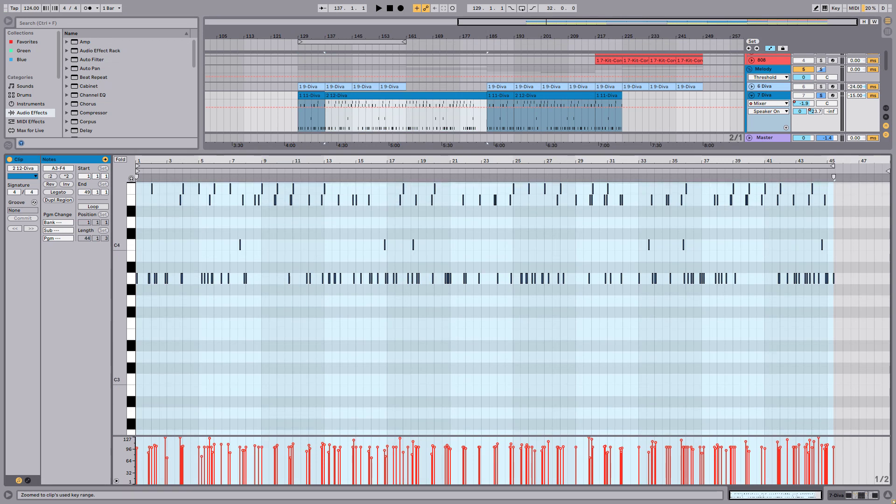
scroll(122, 285, "up", 3)
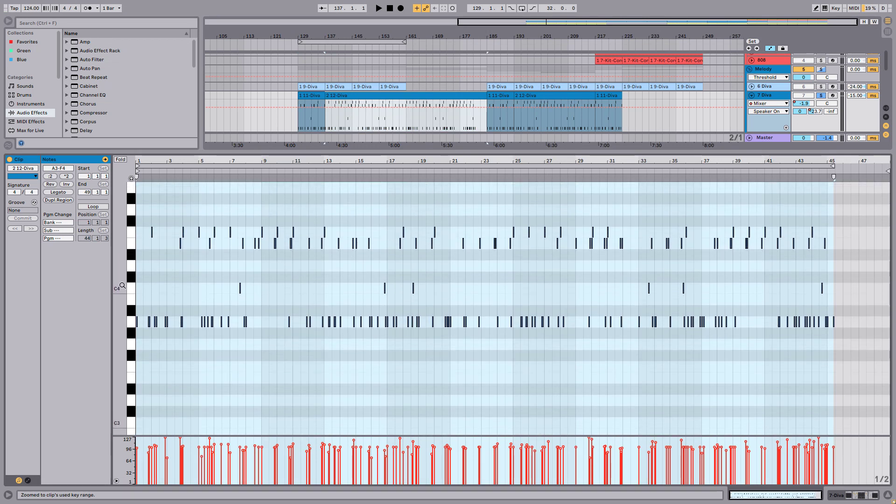
Audition the second 7 Diva clip from bar 137, stop playback, and unsolo the track.
key("space")
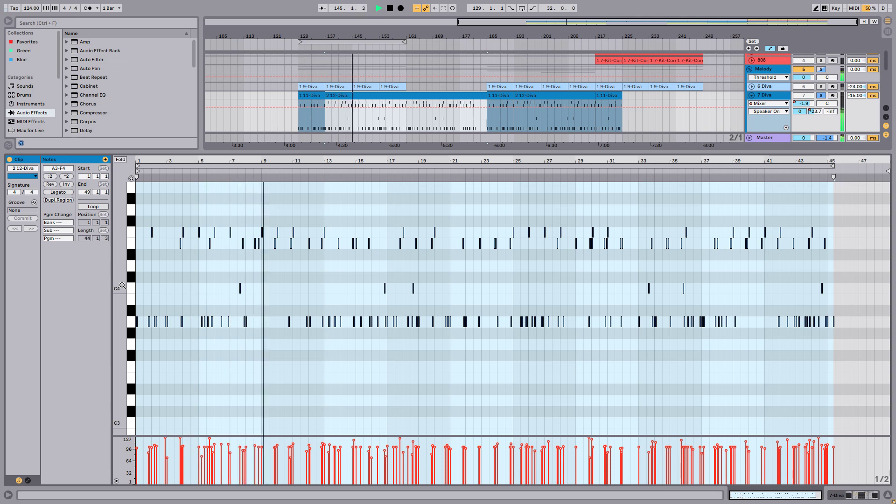
key("space")
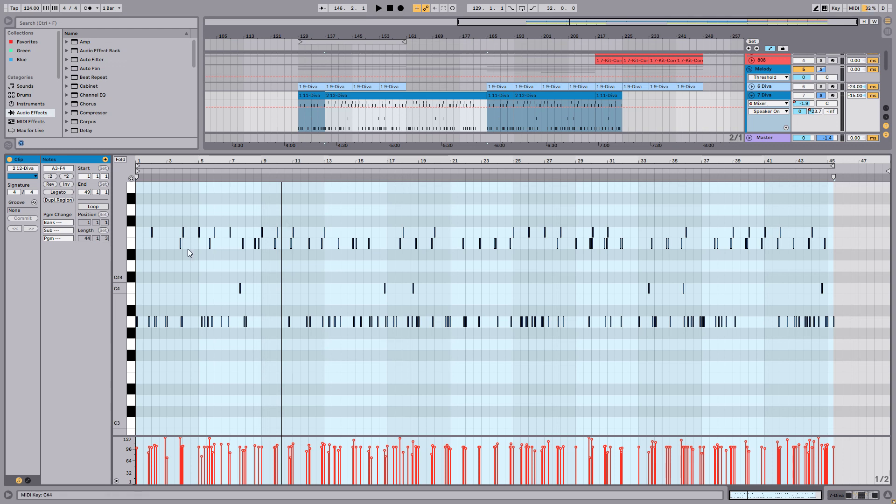
left_click(808, 98)
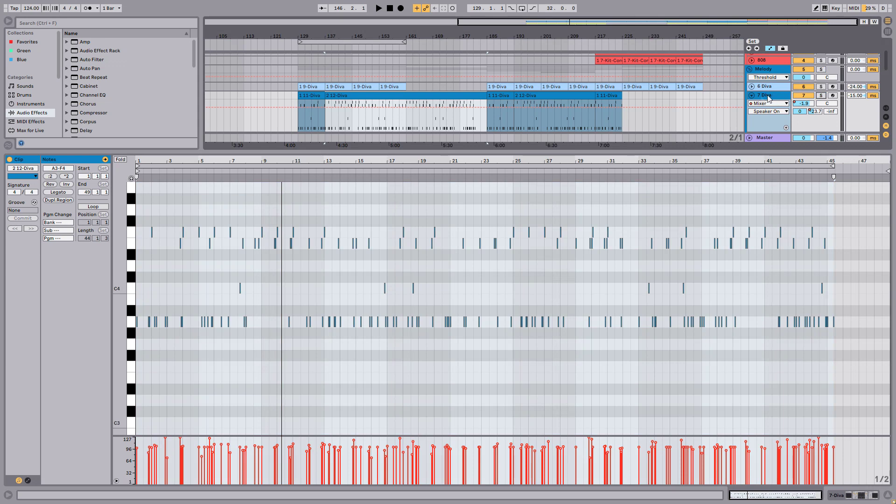
Solo the 8 SEM V2 track and inspect the Muchacho Arp patch in its SEM V2 synth, leaving the synth window closed.
left_click(752, 96)
left_click(770, 105)
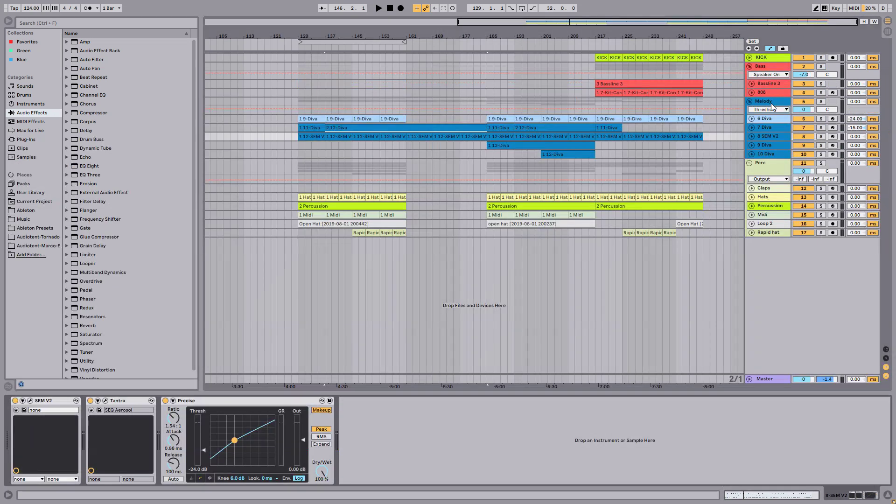
left_click(752, 136)
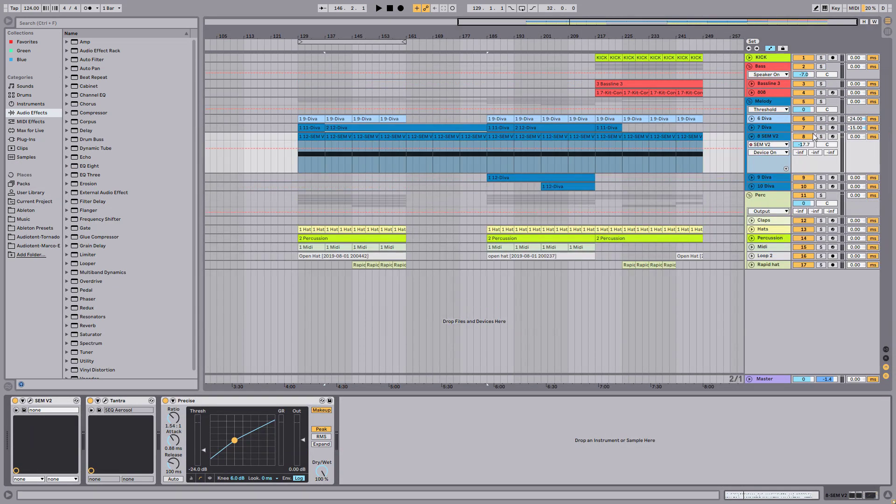
left_click(821, 137)
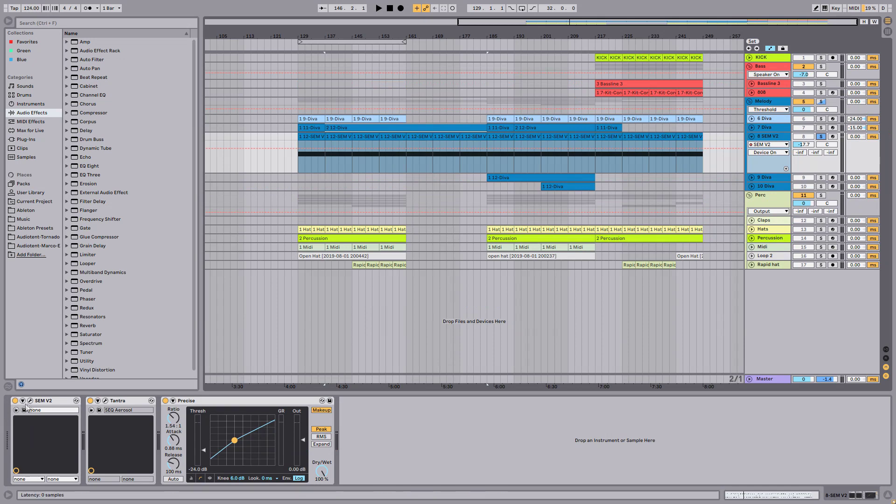
left_click(30, 402)
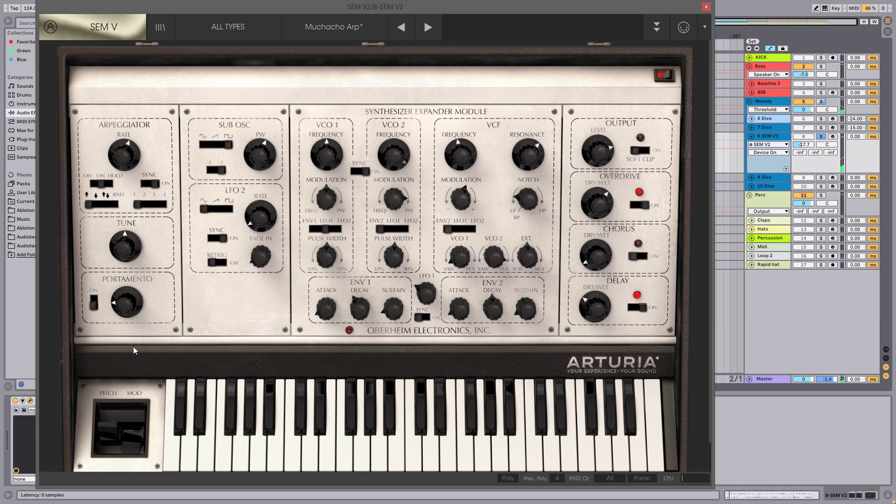
left_click(705, 8)
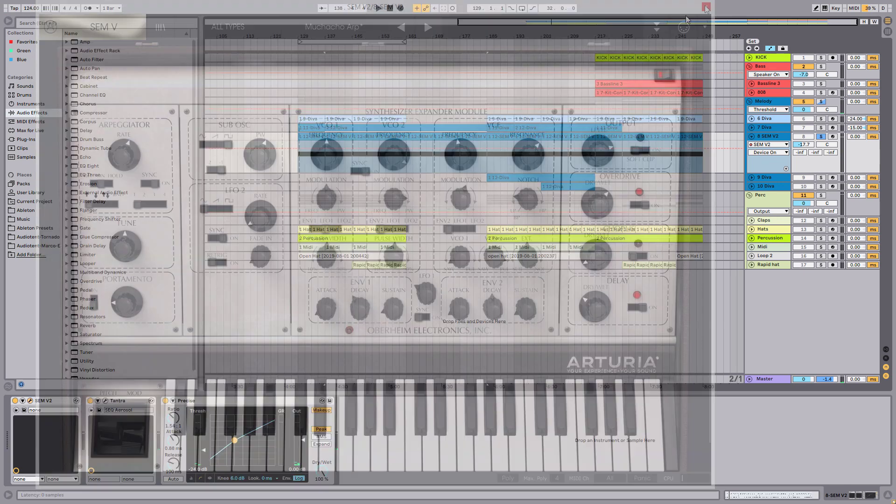
Inspect the Tantra effect on the 8 SEM V2 track and compare playback with it bypassed and enabled, leaving it enabled and its window closed.
left_click(105, 401)
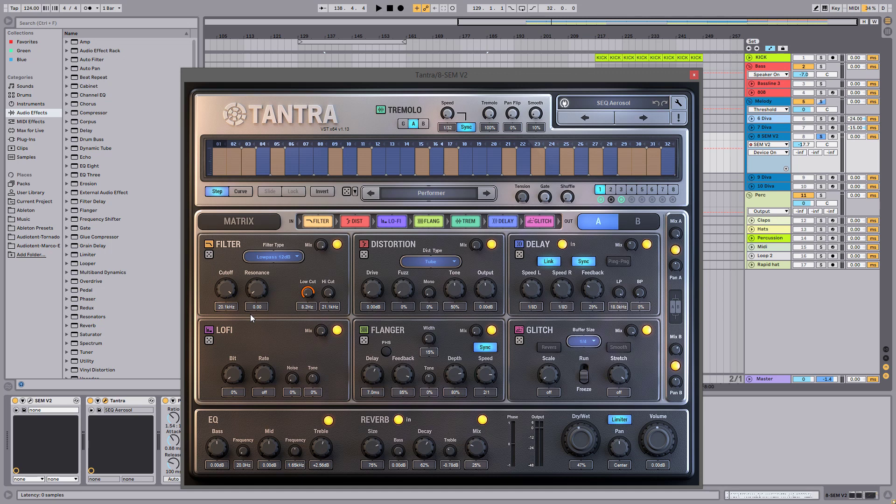
key("space")
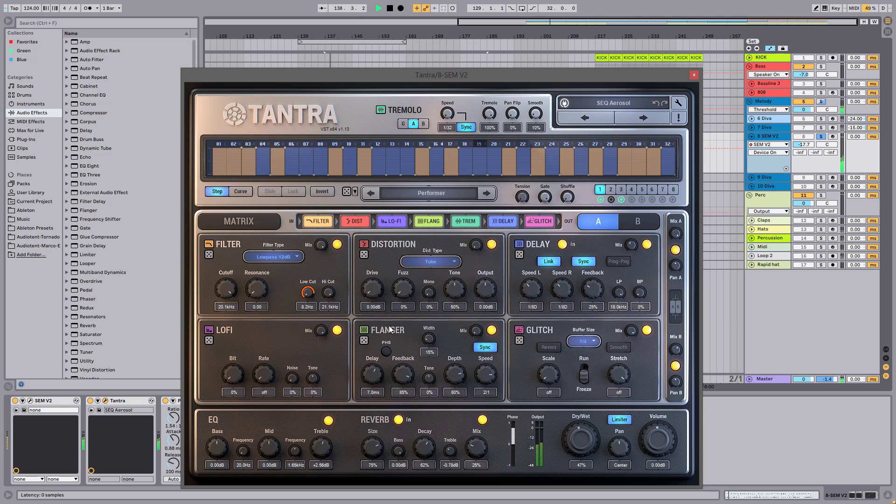
left_click(90, 401)
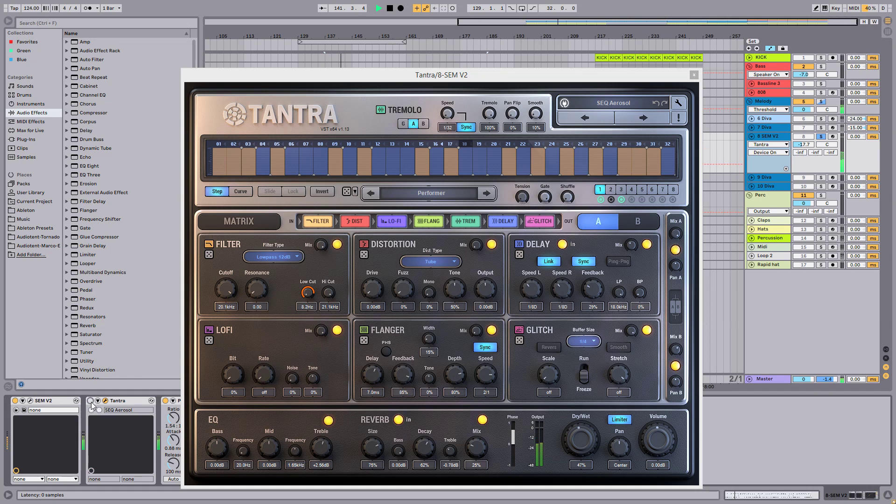
left_click(91, 402)
left_click(91, 402)
left_click(90, 401)
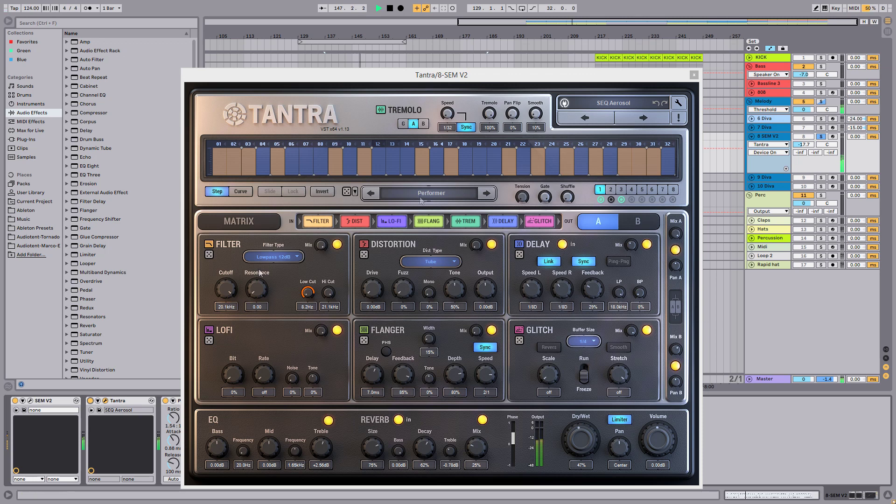
key("space")
left_click(694, 74)
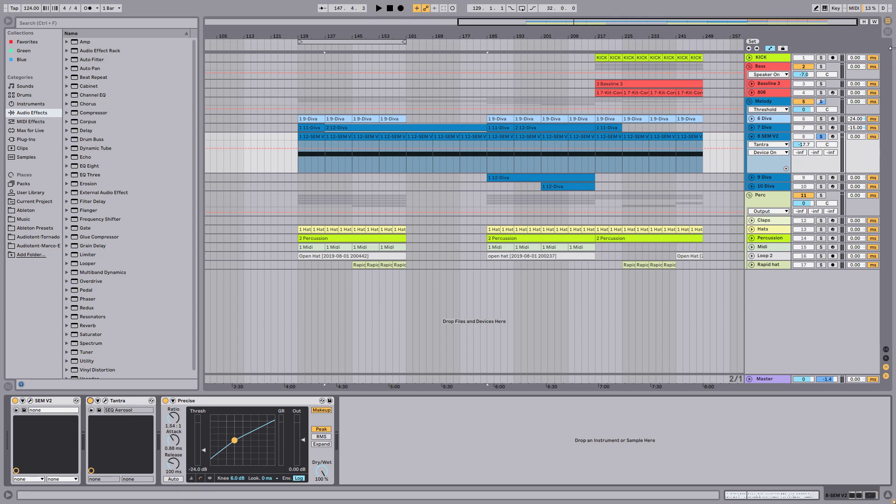
Collapse the 8 SEM V2 track, expand and solo the 10 Diva track, and examine the notes of its clip.
left_click(752, 137)
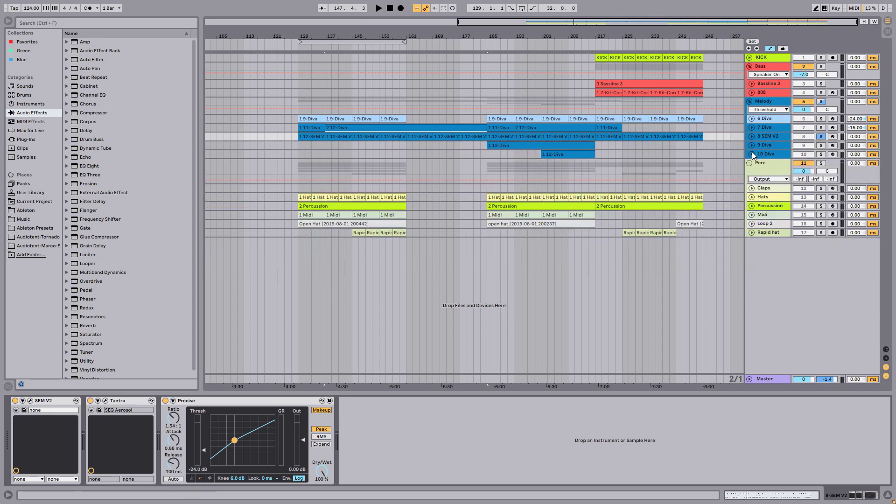
left_click(752, 155)
left_click(583, 156)
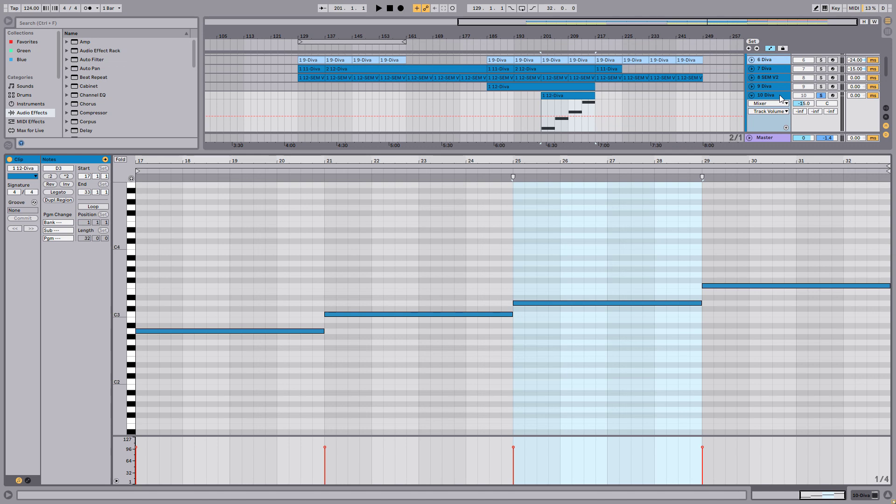
Inspect the PAD Muchacho Went Nuts patch in the 10 Diva track's synth while auditioning its clip from bar 201, and stop playback.
double_click(780, 98)
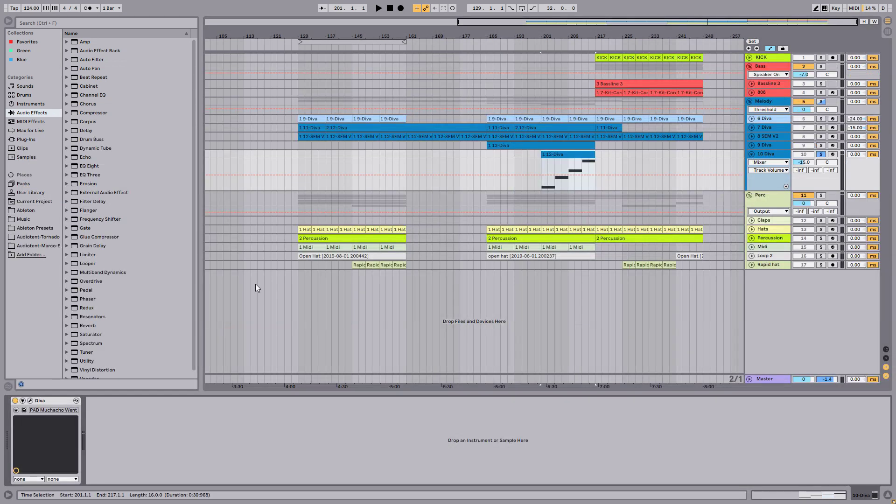
left_click(30, 401)
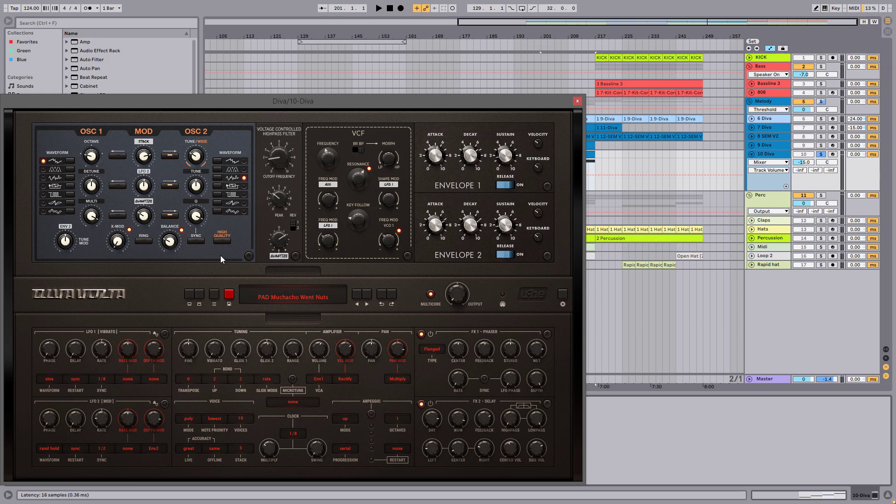
left_click_drag(478, 96, 511, 158)
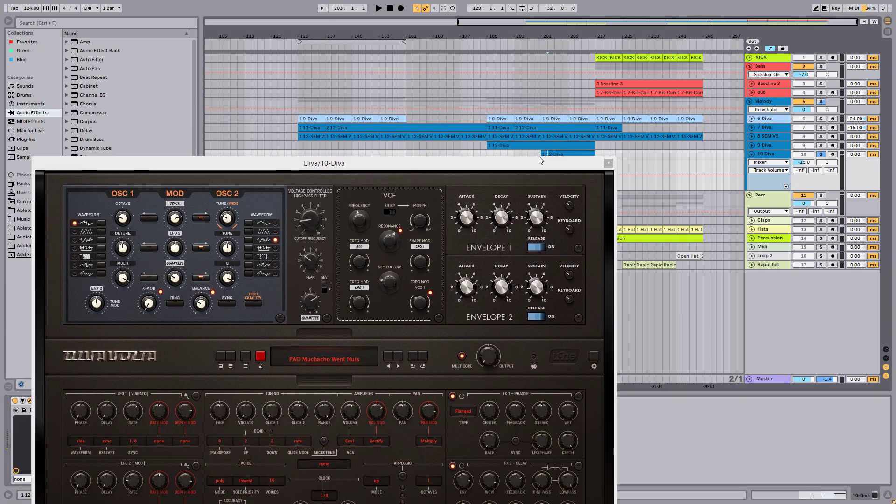
key("space")
left_click_drag(538, 165, 568, 85)
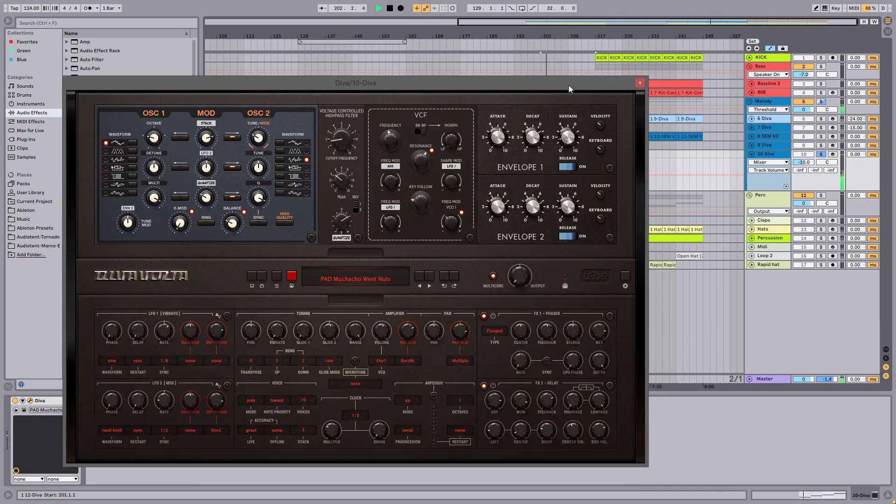
left_click(640, 83)
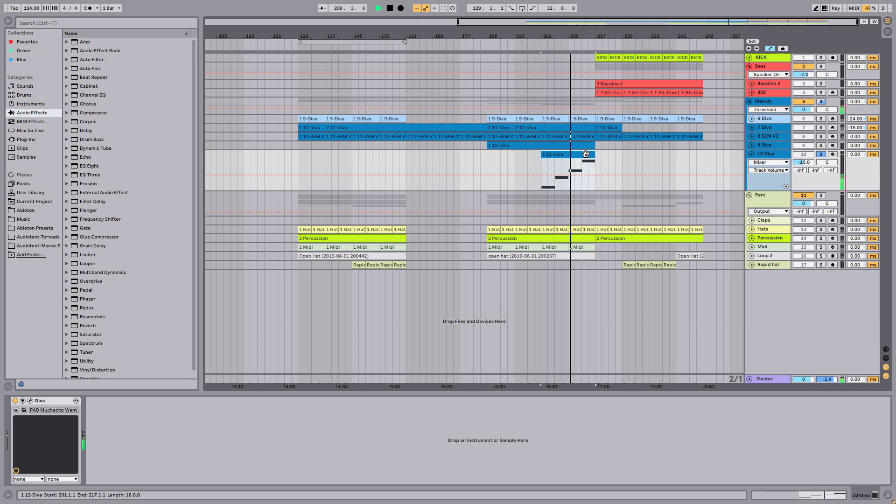
key("space")
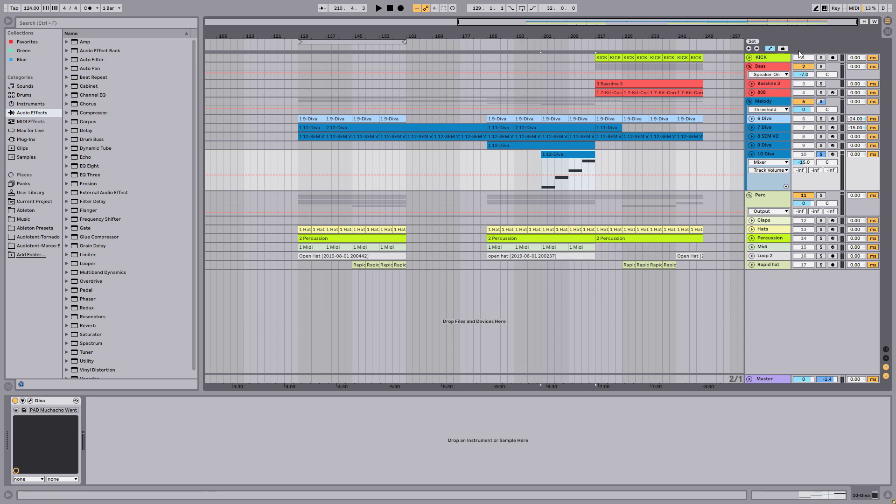
Clear the melody solo, expand and solo the 808 track, and briefly audition its first clip from bar 217.
left_click(821, 101)
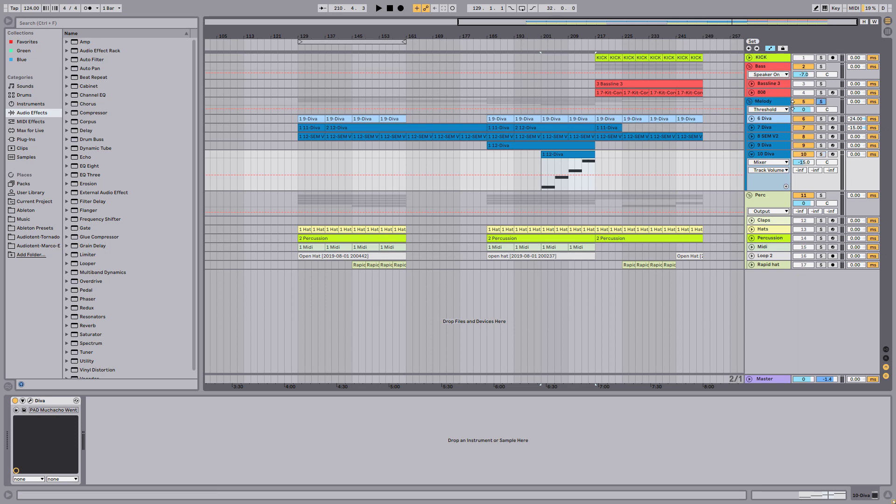
left_click(751, 92)
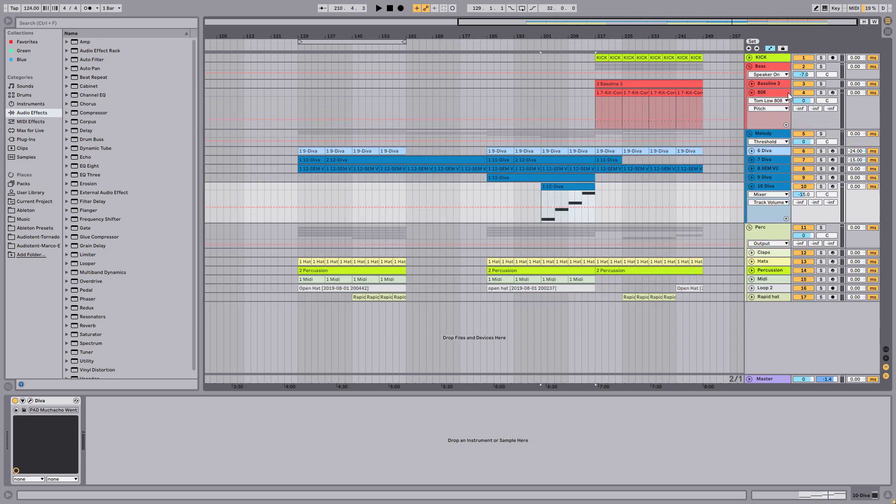
left_click(823, 96)
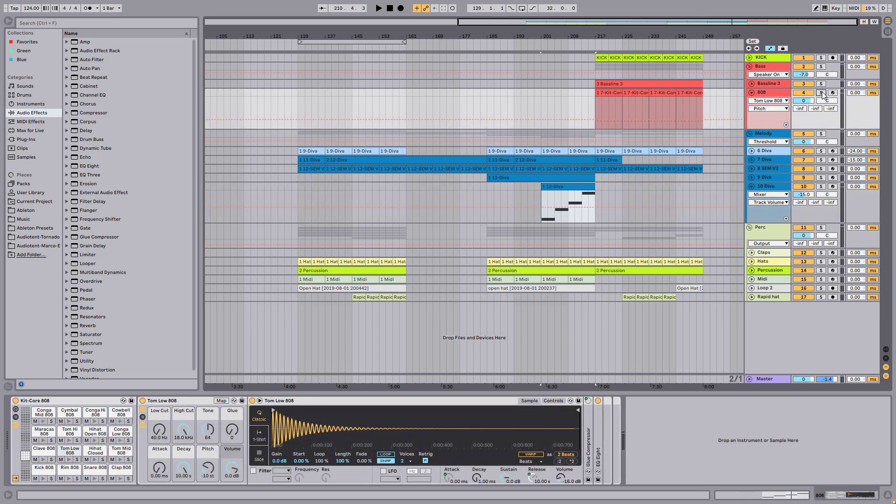
left_click(822, 94)
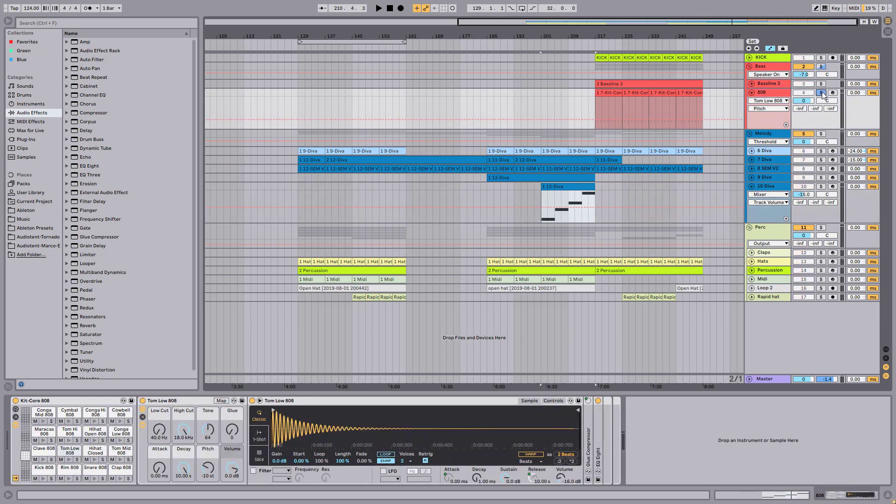
left_click(616, 92)
key("space")
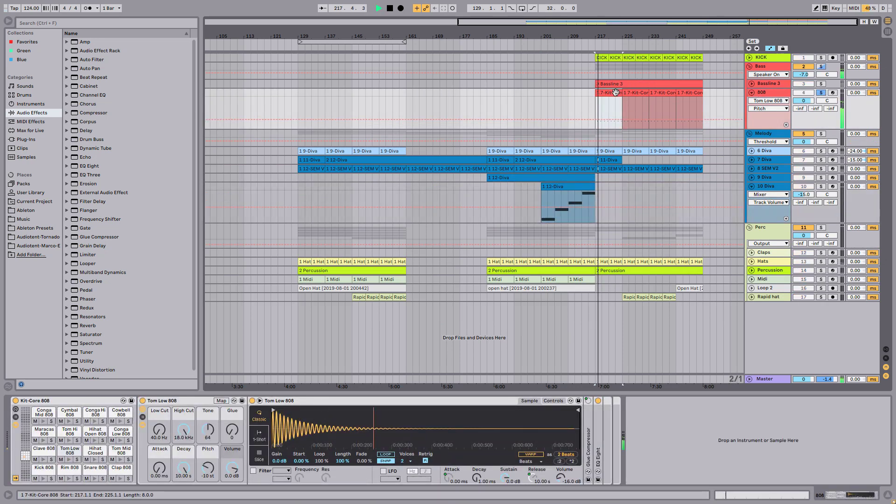
key("space")
Expand Bassline 3, audition it together with the 808 by soloing the Bass group from bar 217, and clear the solo.
left_click(751, 84)
left_click(820, 84)
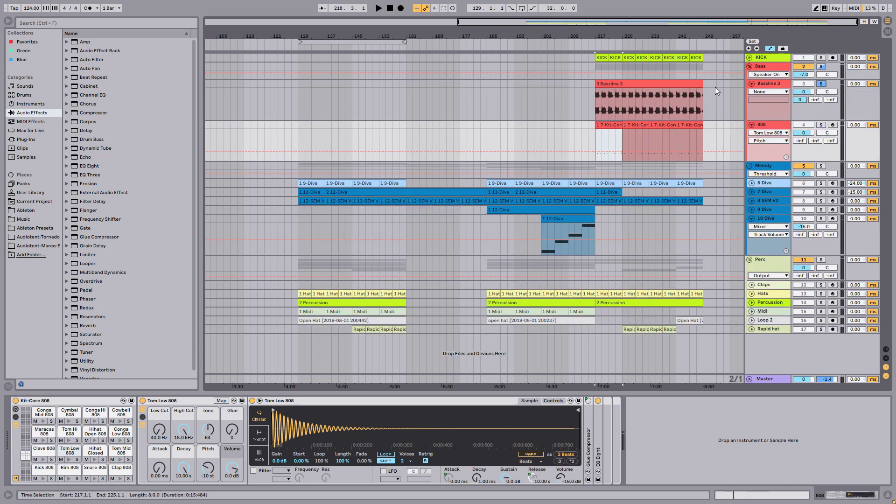
left_click(822, 67)
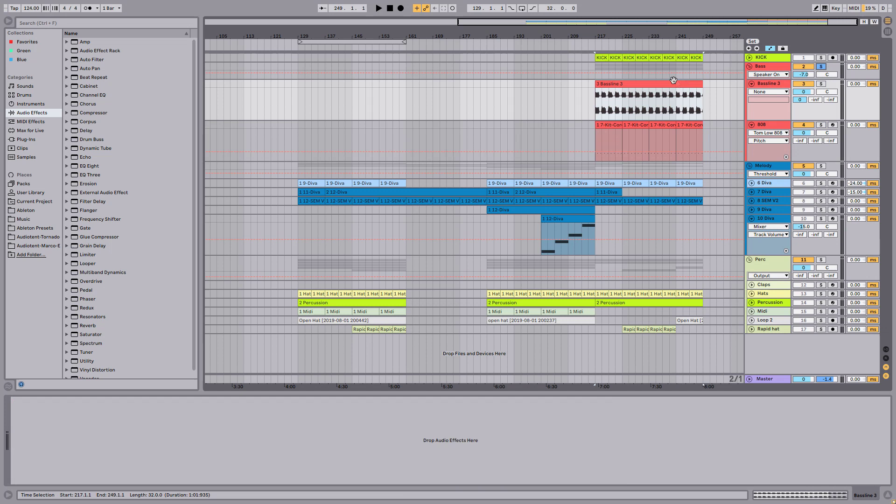
key("space")
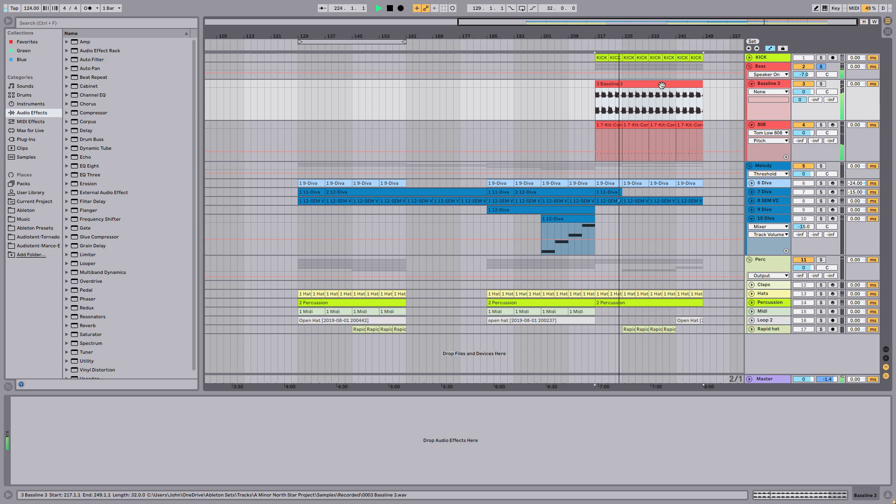
key("space")
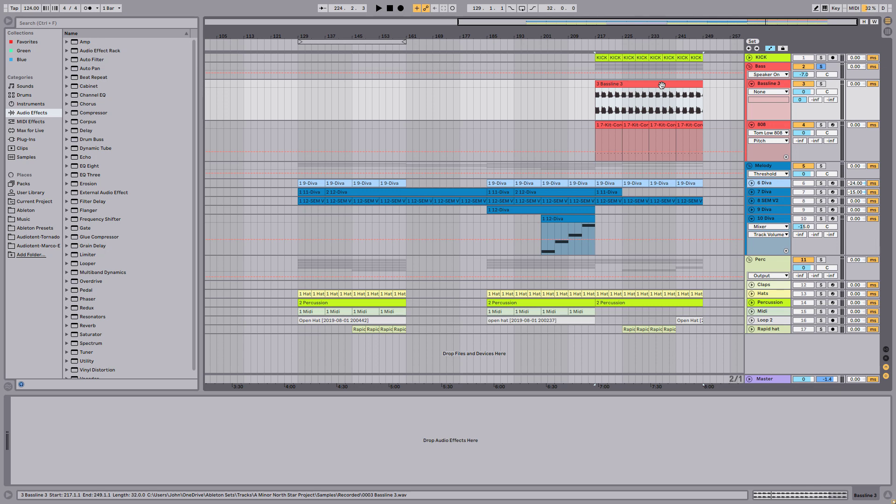
left_click(821, 66)
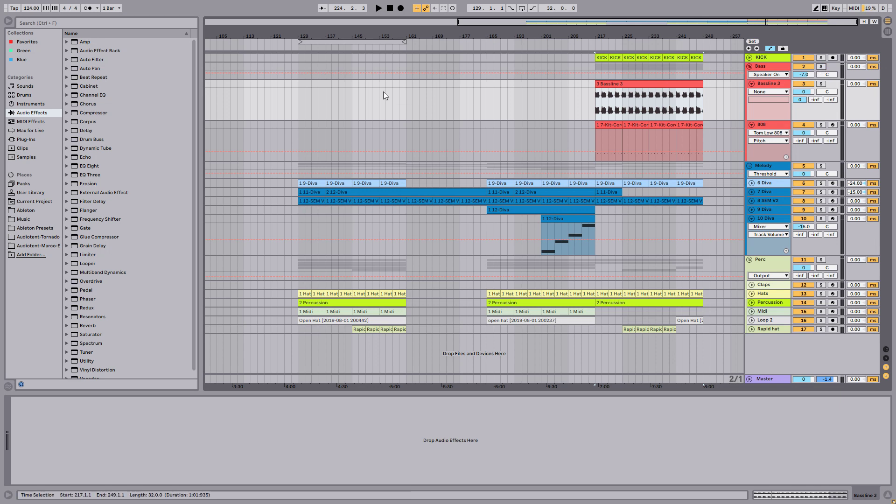
Play the full arrangement from bar 157 with all track heights fitted to the window, and stop playback near bar 232.
left_click(393, 99)
key("space")
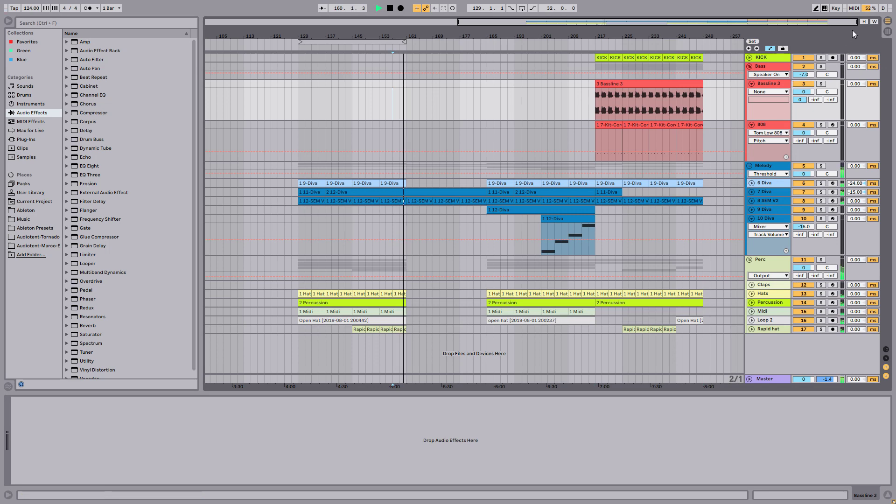
left_click(861, 22)
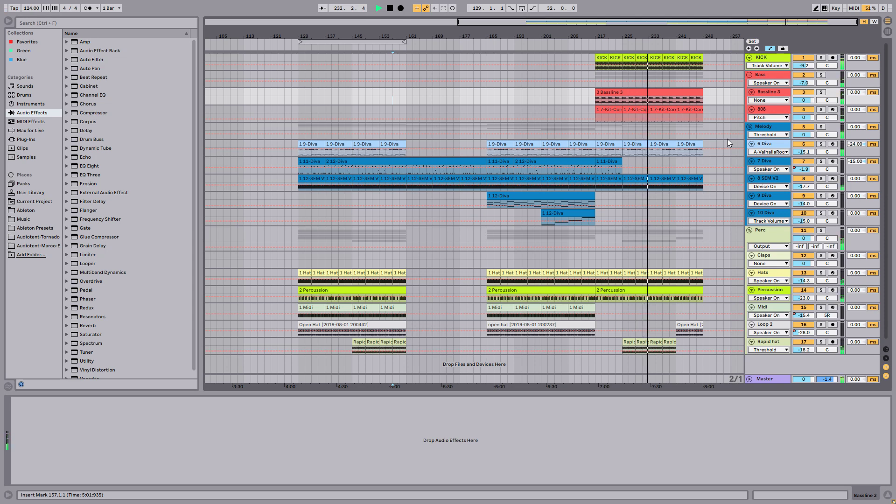
key("space")
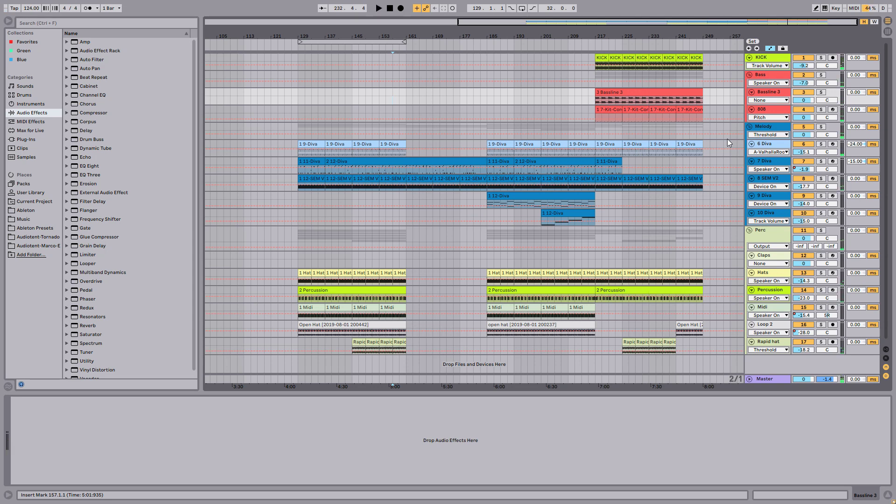